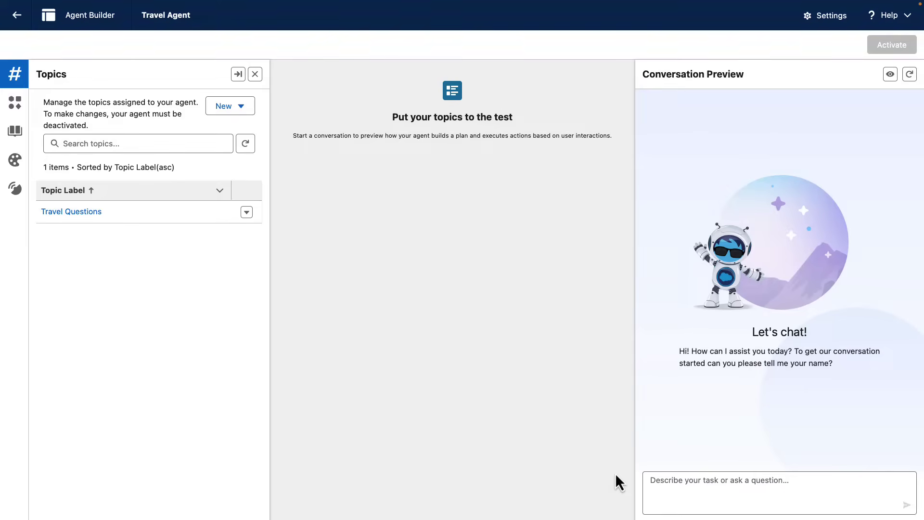
Ask the Travel Agent 'Tell me recommendations to visit volcanoes in Hawaii' and thumbs-up its reply
left_click(676, 482)
type("Tell me recommendations to visit volcanoes in Hawaii")
key("Return")
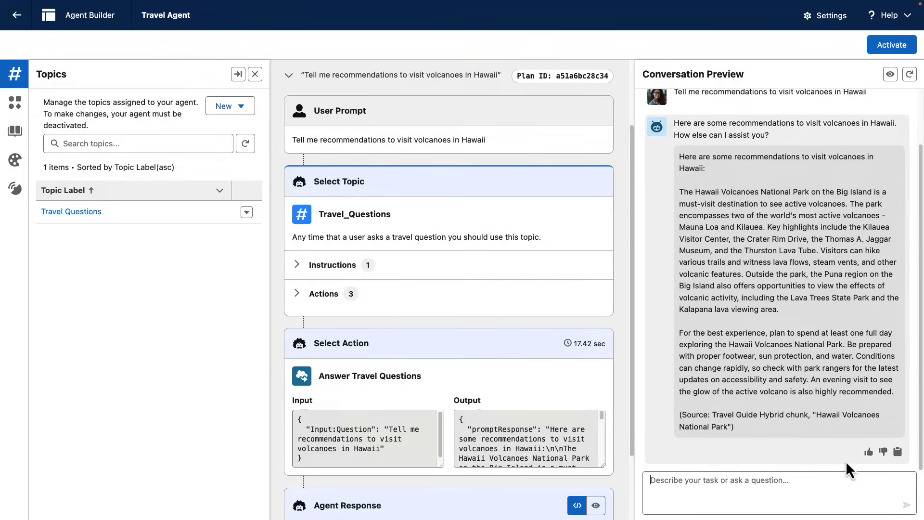
left_click(870, 456)
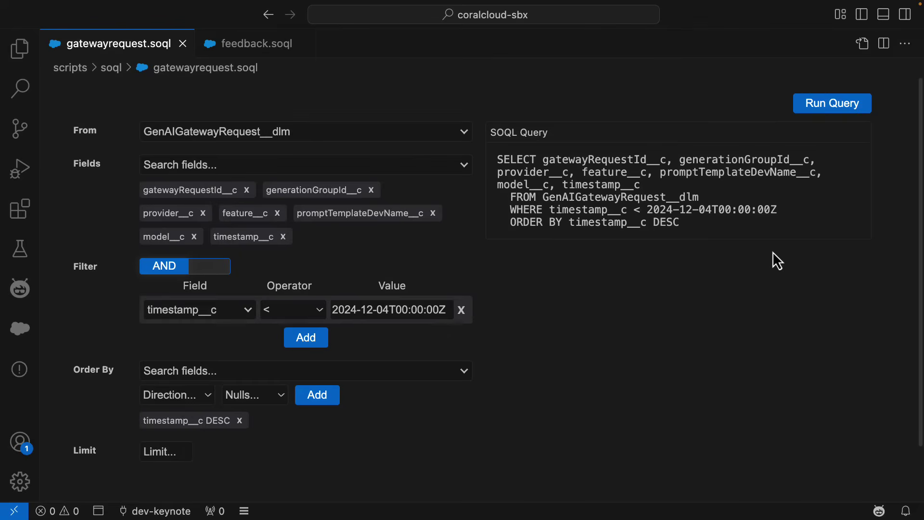
Run gatewayrequest.soql, widen the generationGroupId__c column, and select the planner requests' generation group ID
double_click(663, 198)
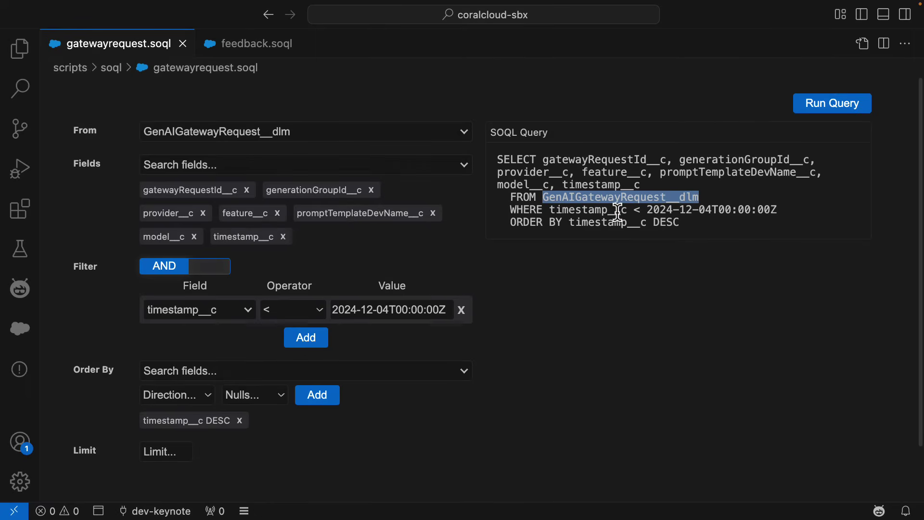
left_click(831, 107)
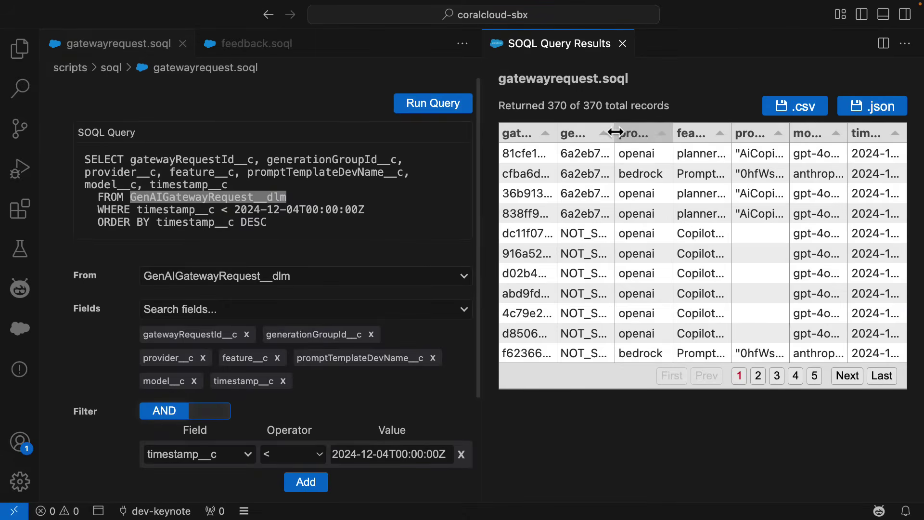
double_click(614, 134)
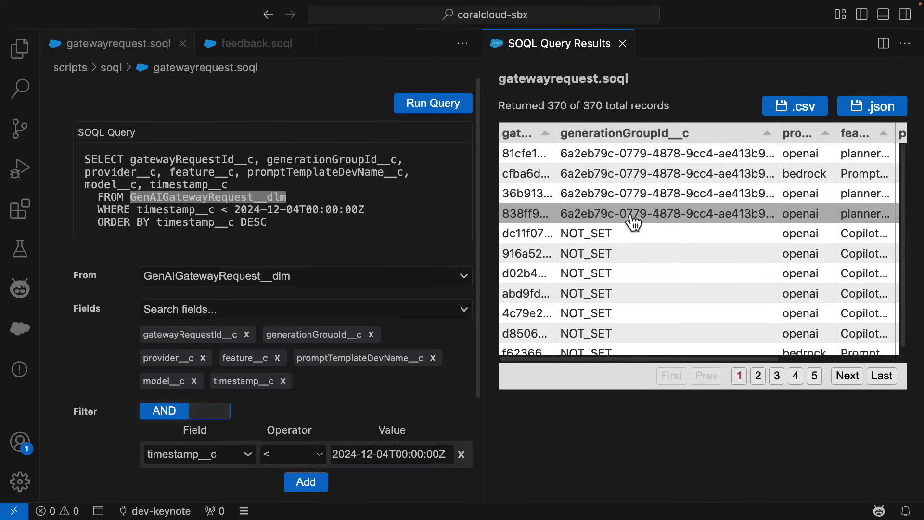
triple_click(632, 217)
In feedback.soql, filter generationGroupId__c on the pasted group ID and save the file
left_click(279, 52)
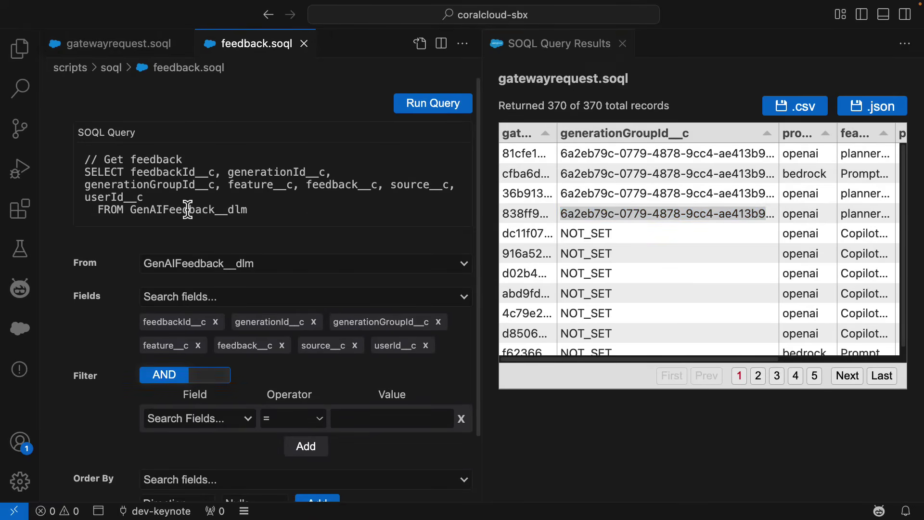
left_click(206, 419)
type("gen")
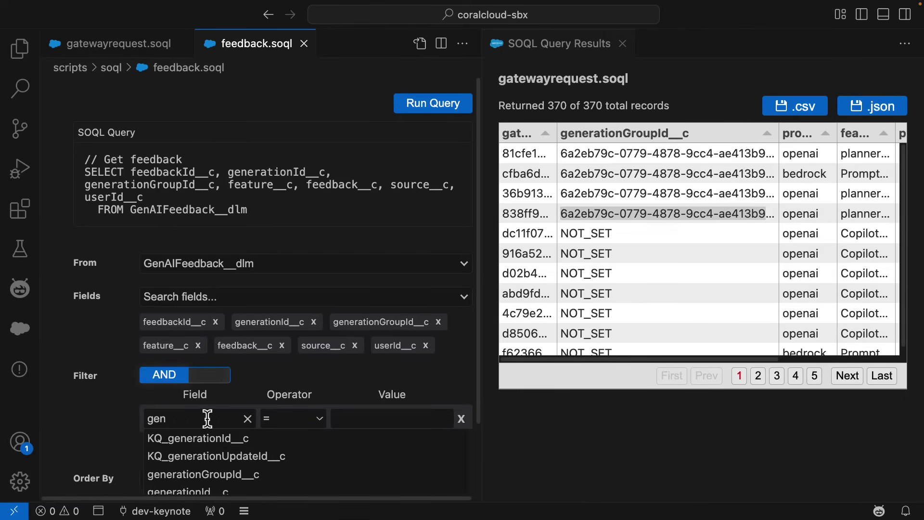
left_click(207, 474)
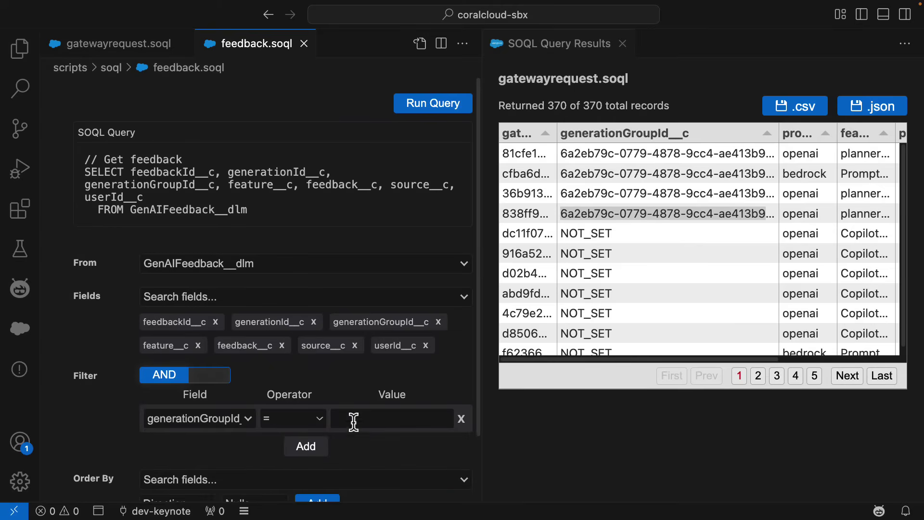
key("ctrl+v")
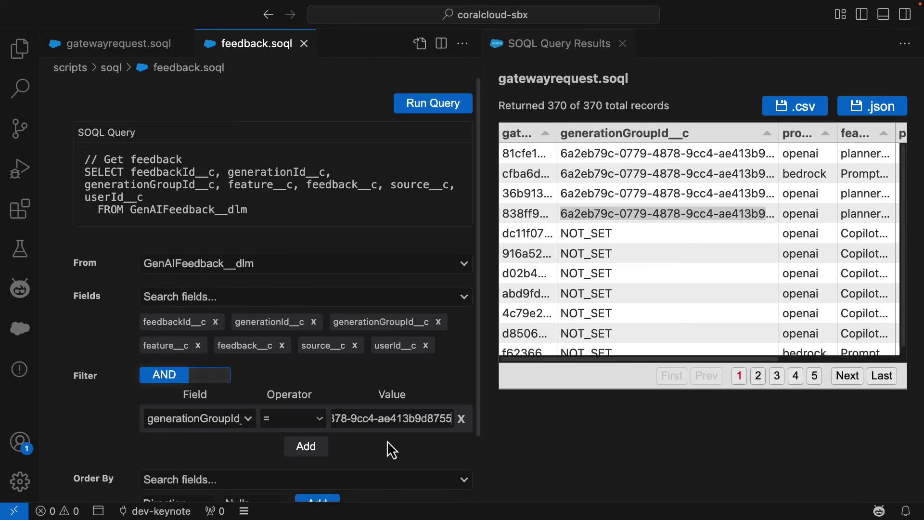
key("Tab")
key("ctrl+s")
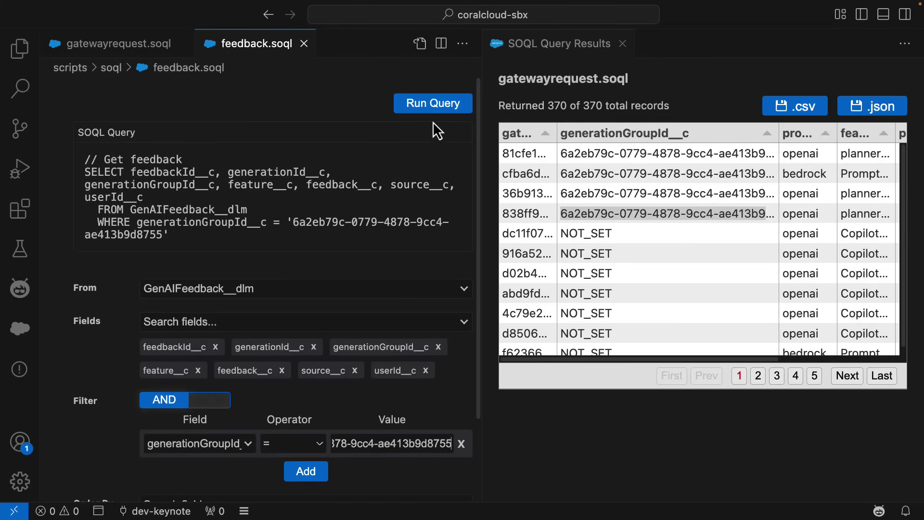
Run the feedback query and widen the results to show the GOOD record's full generationGroupId__c
left_click(433, 110)
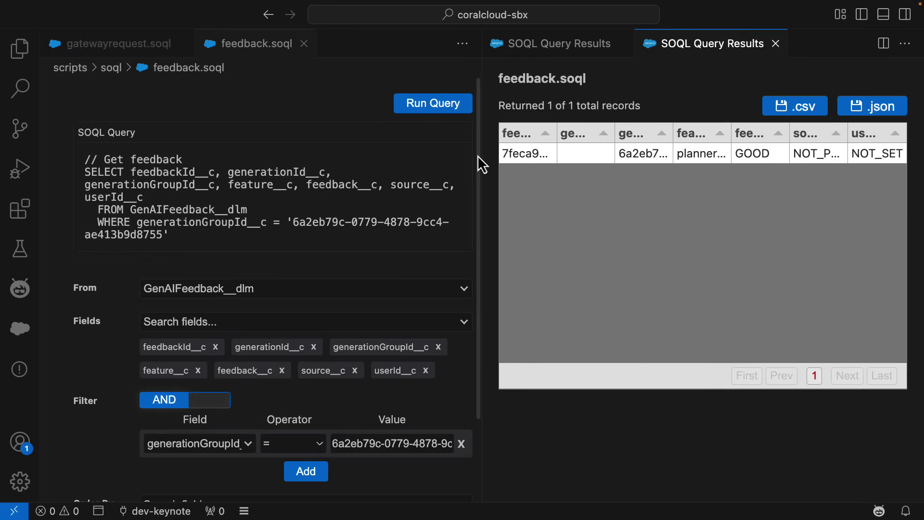
left_click_drag(468, 158, 222, 157)
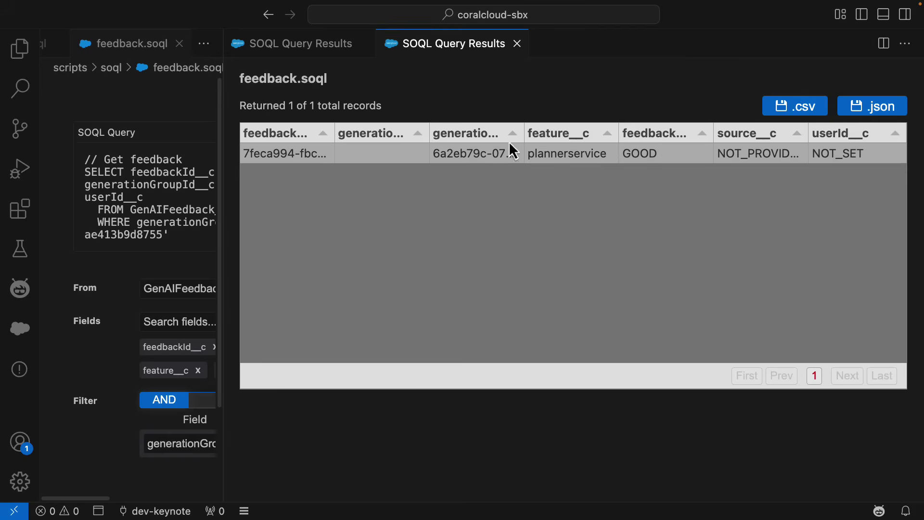
double_click(525, 128)
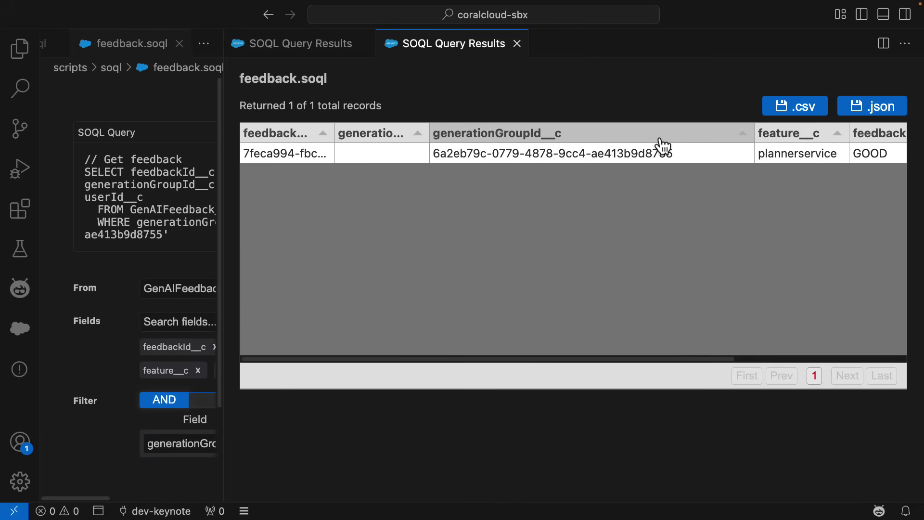